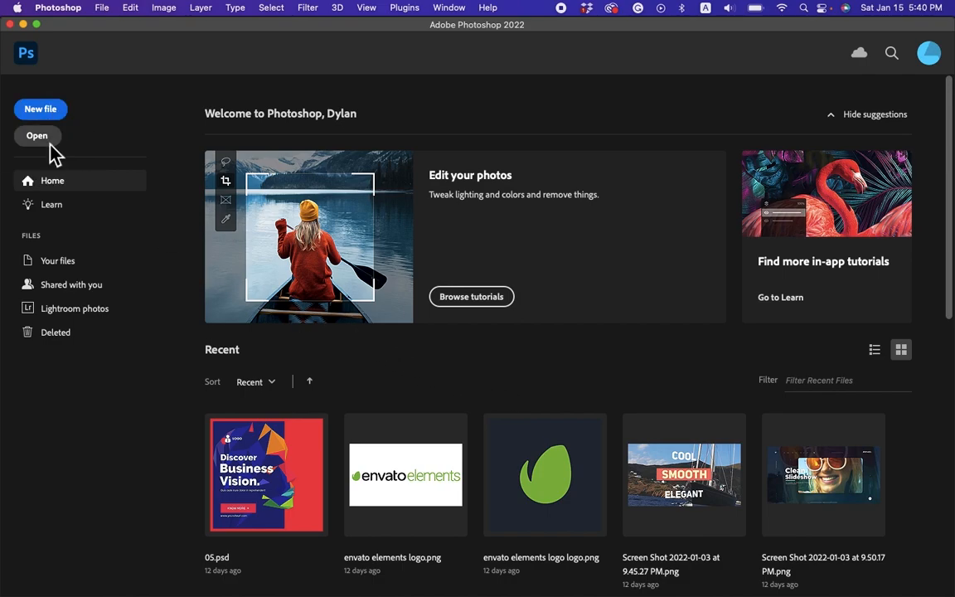
Step: Open "pexels image for color range tutorial" and start a Color Range selection on it
left_click(48, 141)
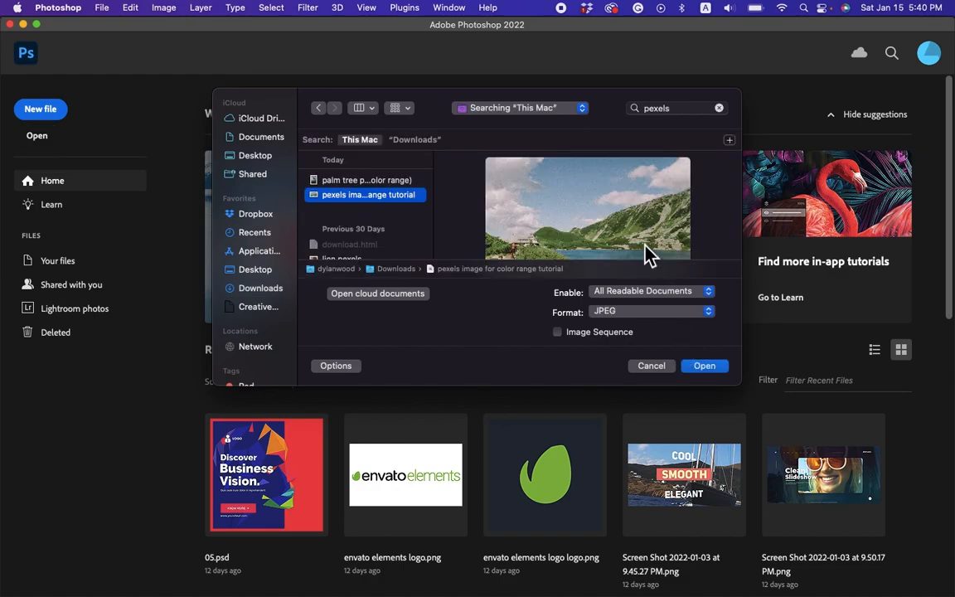
left_click(702, 368)
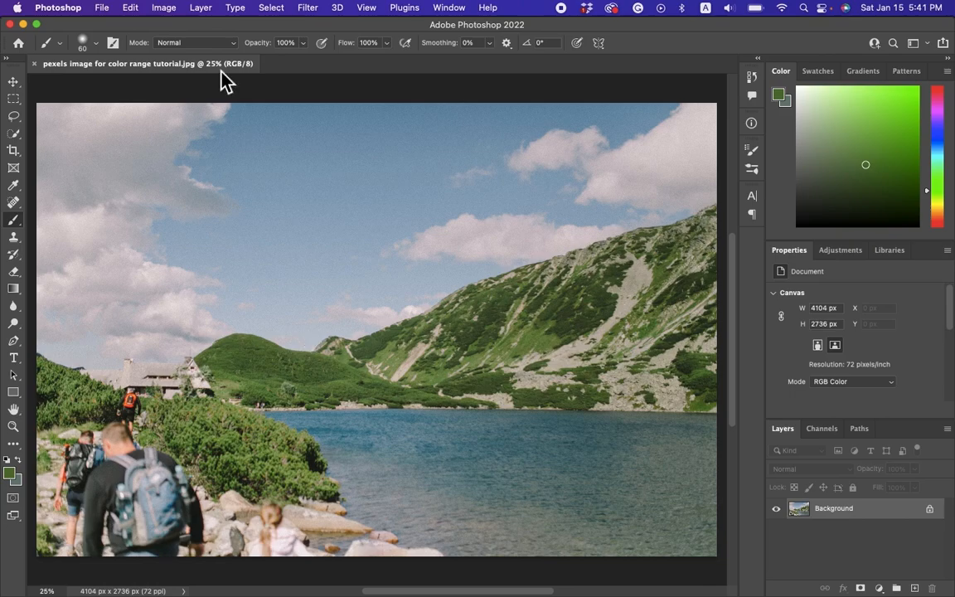
left_click(270, 9)
left_click(269, 135)
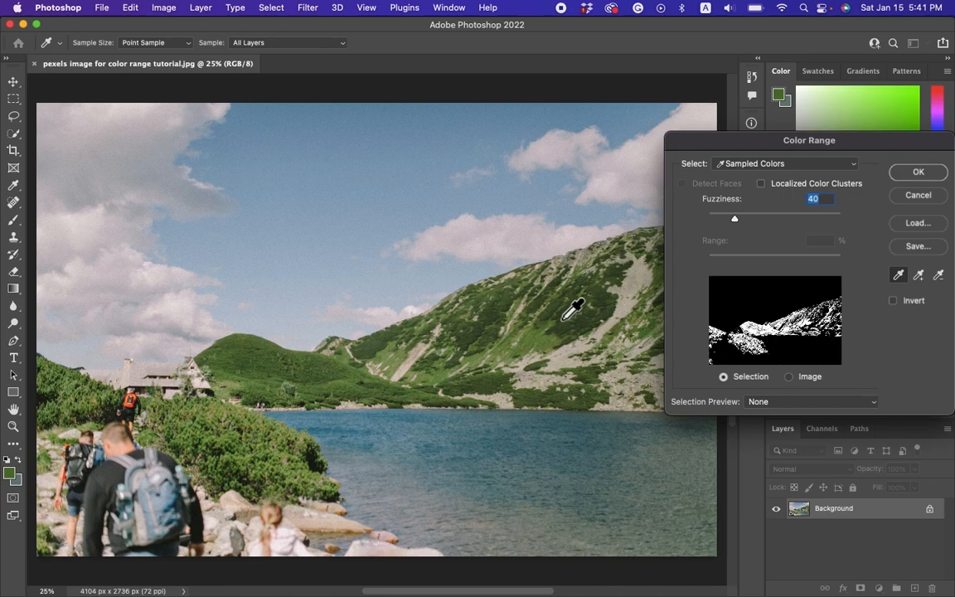
Step: Sample the green of the small hill beyond the bushes and set the Color Range selection preview to Grayscale
left_click(262, 378)
left_click(767, 404)
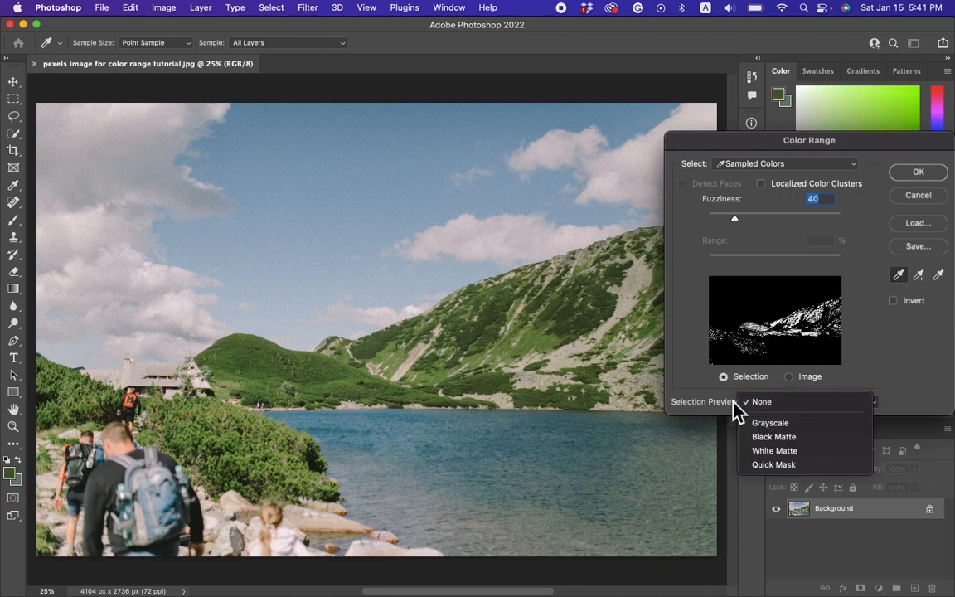
left_click(773, 425)
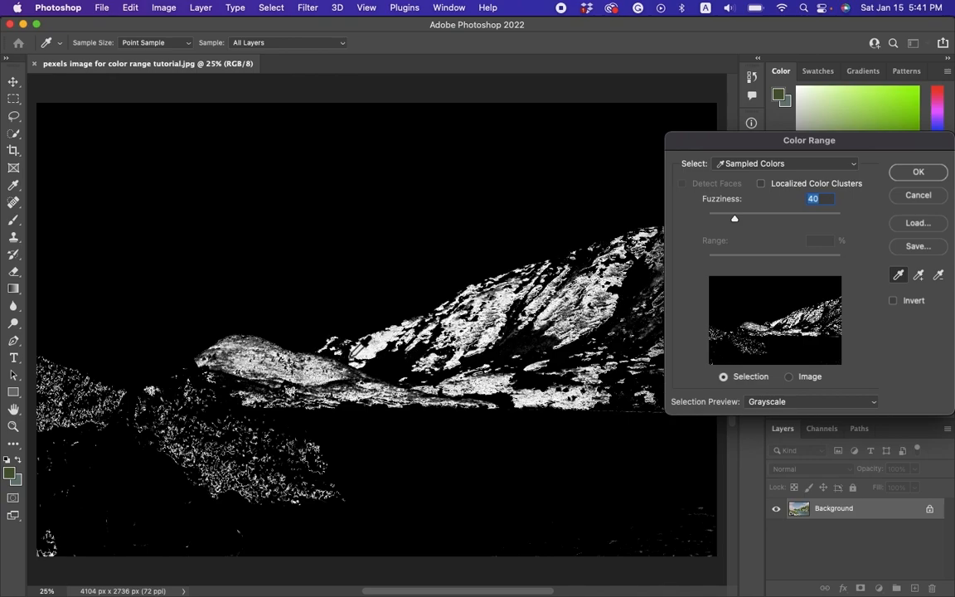
Step: Add a color from the upper mountainside to the sampled range, subtract the lake water's color, and apply the selection
left_click(920, 277)
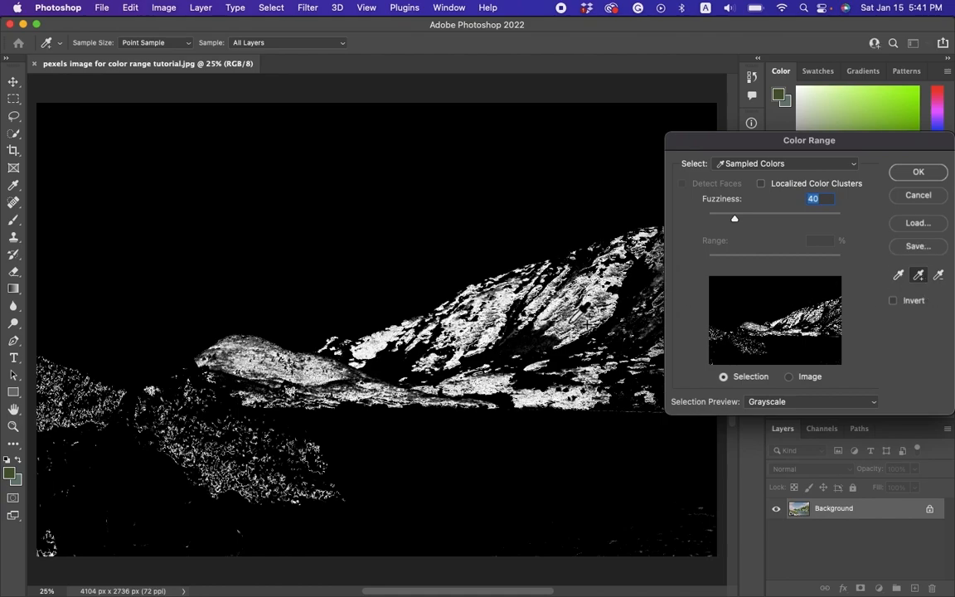
left_click(571, 263)
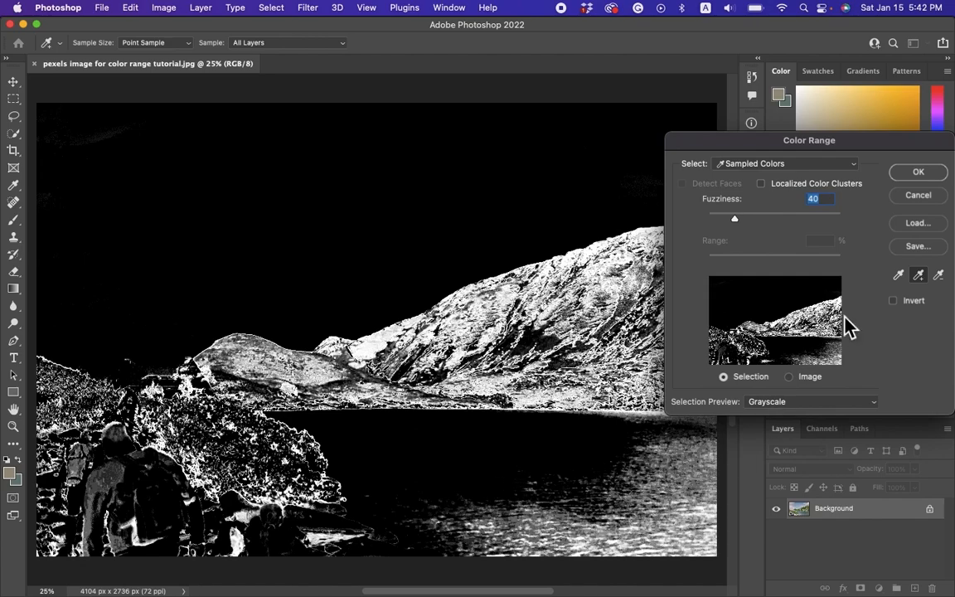
left_click(939, 276)
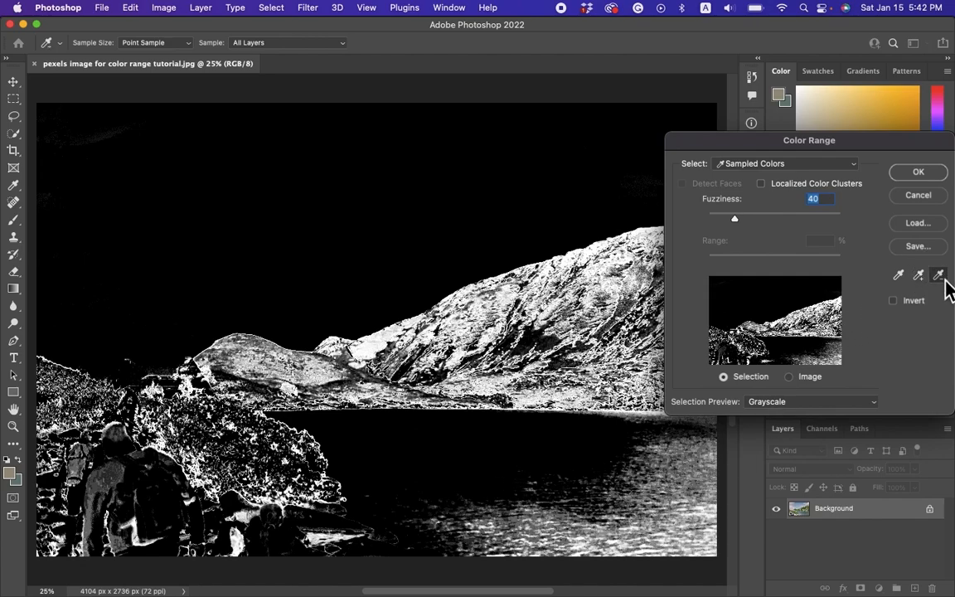
left_click(674, 499)
left_click(675, 506)
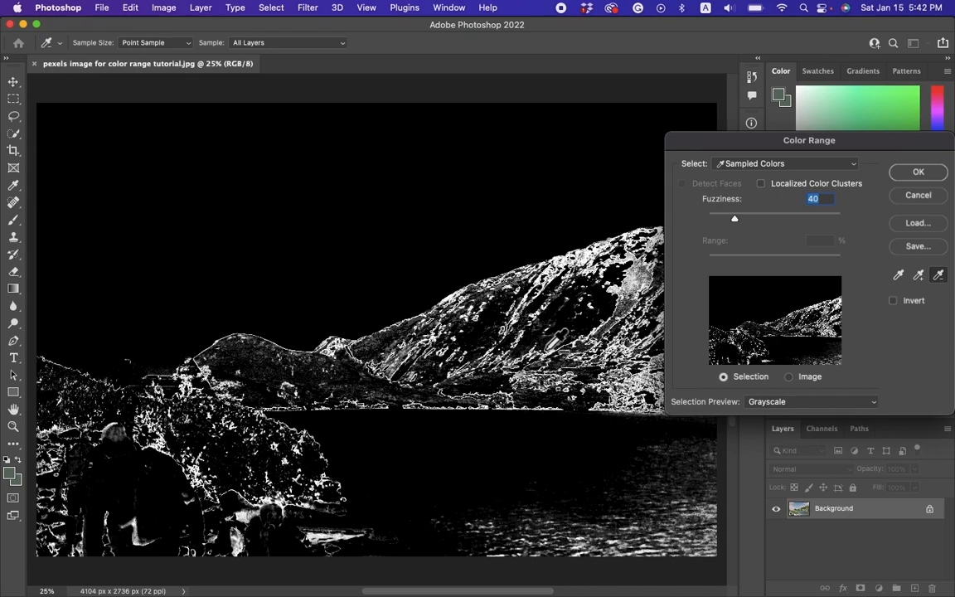
left_click(918, 174)
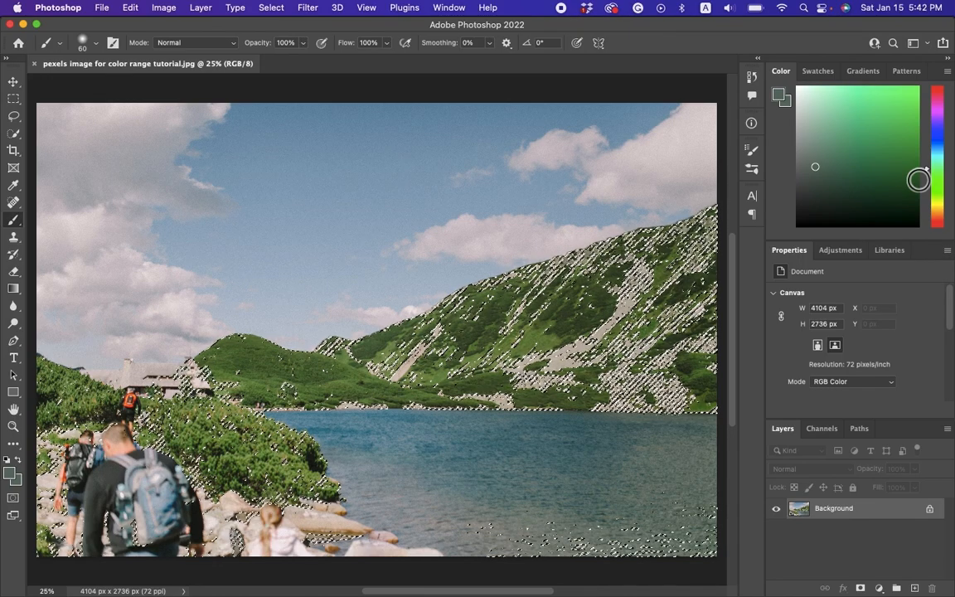
Step: Add a Hue/Saturation adjustment layer masked to the hillside selection, and toggle its visibility off and on
left_click(845, 251)
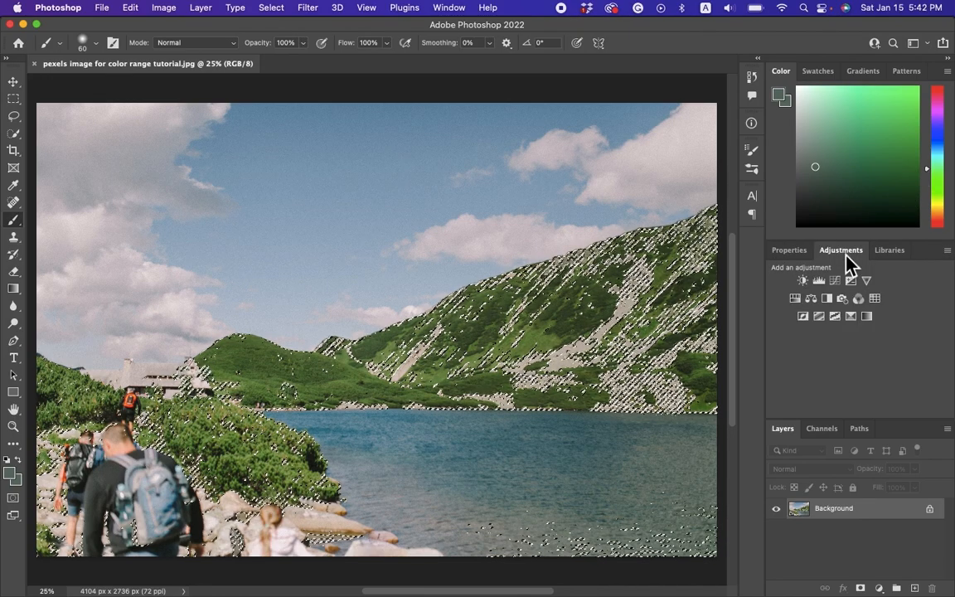
left_click(796, 300)
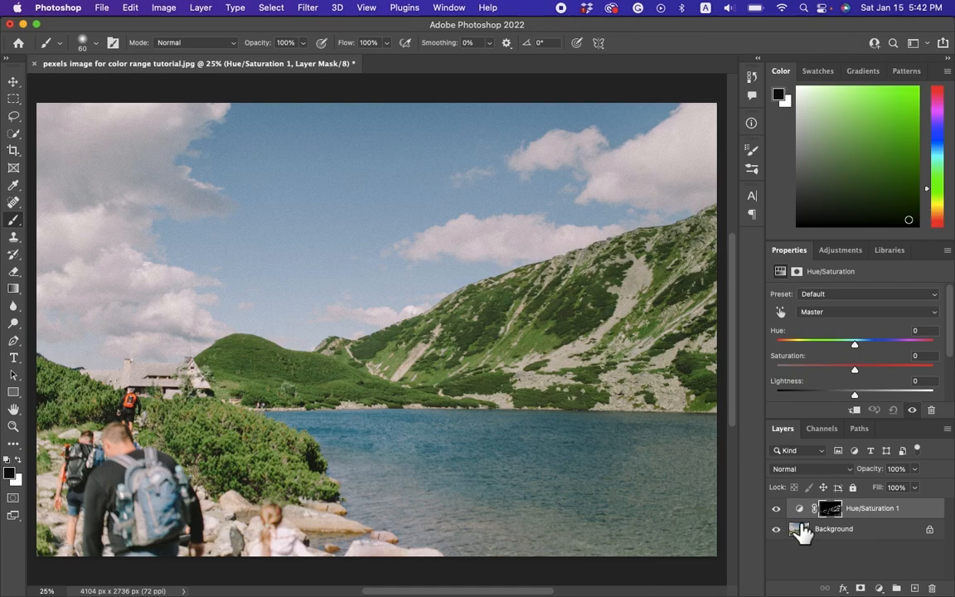
left_click(778, 510)
left_click(778, 510)
Step: Set the hillside adjustment to Hue +30, Saturation +53 and Lightness -31, and compare the image with and without it
scroll(827, 346, "down", 2)
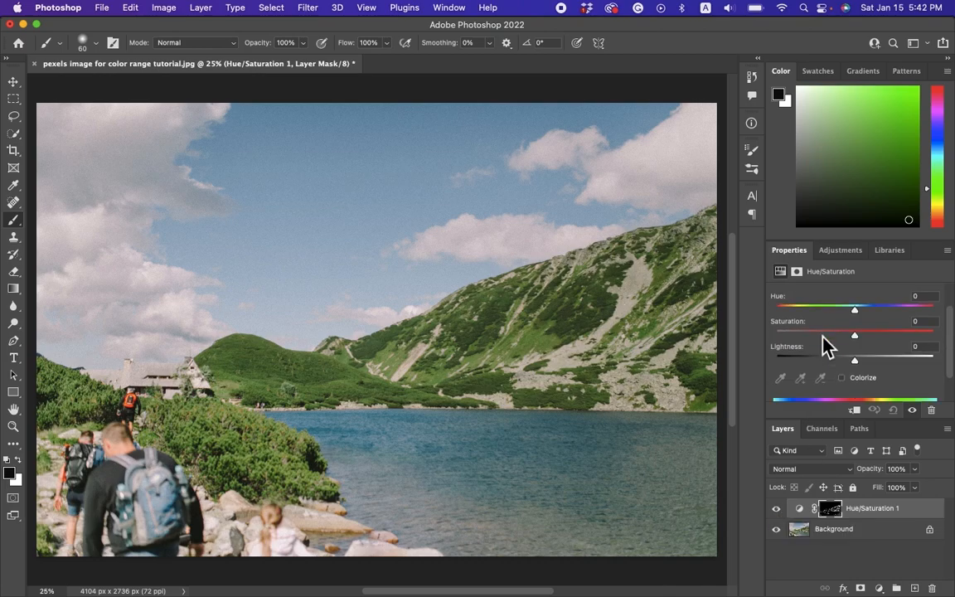
scroll(827, 347, "up", 1)
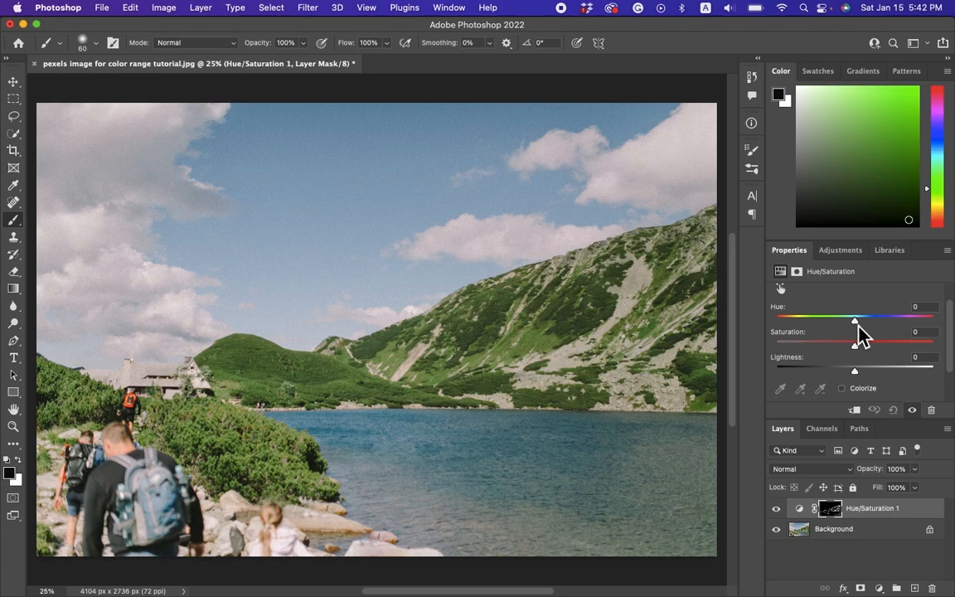
left_click_drag(858, 324, 887, 324)
left_click_drag(855, 343, 897, 344)
left_click_drag(883, 322, 878, 322)
left_click_drag(855, 371, 829, 370)
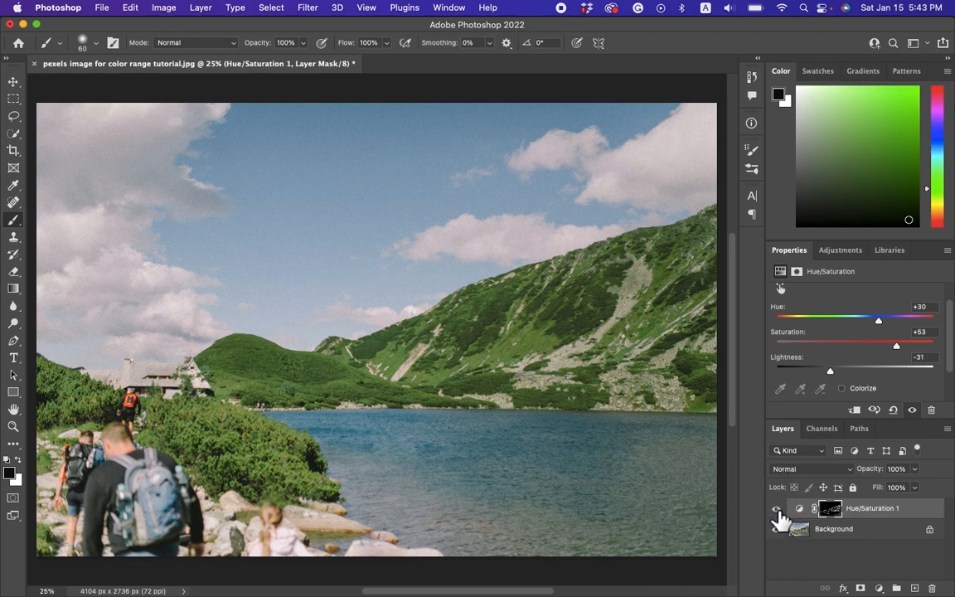
left_click(777, 509)
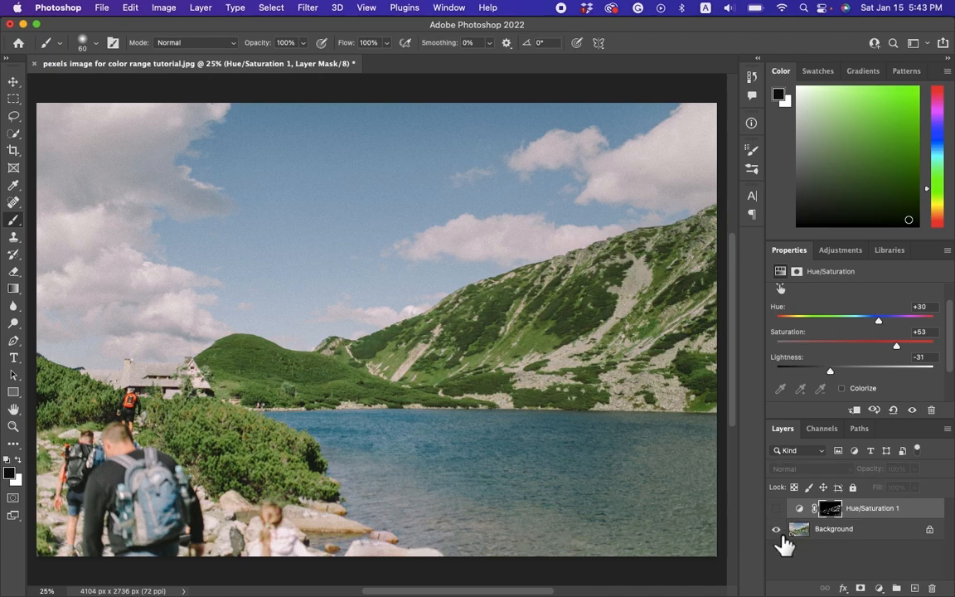
left_click(777, 509)
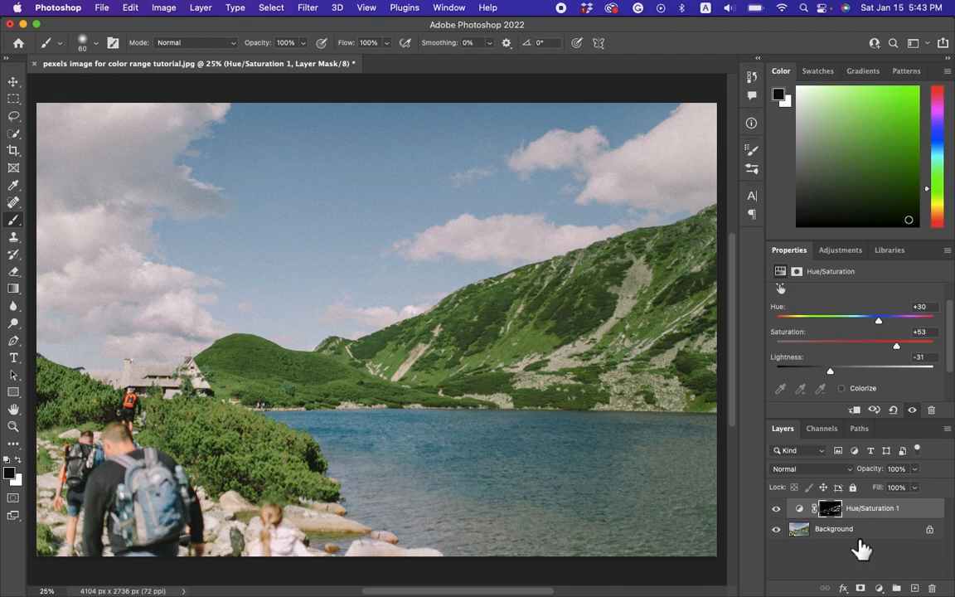
Step: Select the blue sky on the Background layer with Color Range by sampling its color, keeping Fuzziness at 40
left_click(861, 539)
left_click(272, 9)
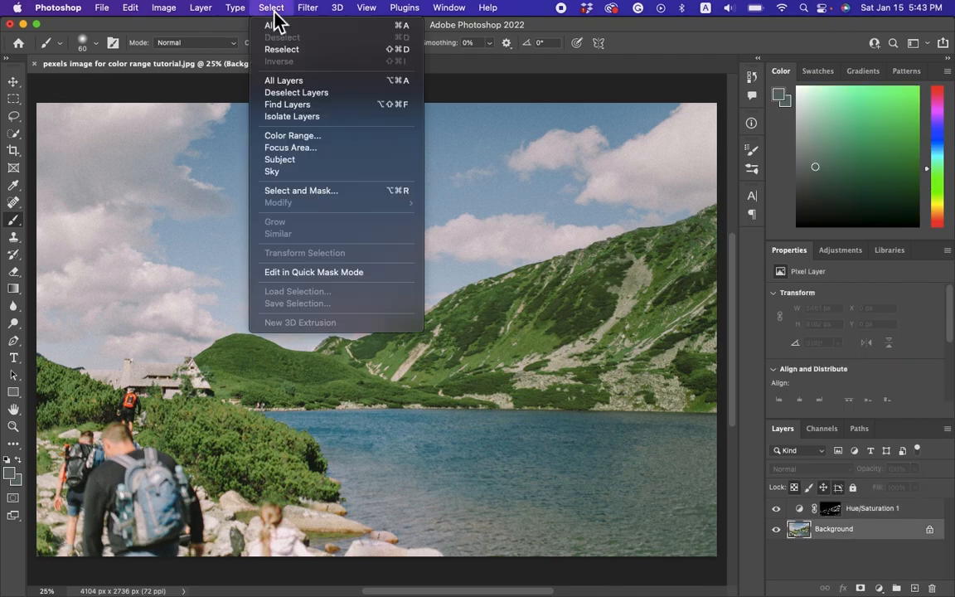
left_click(303, 137)
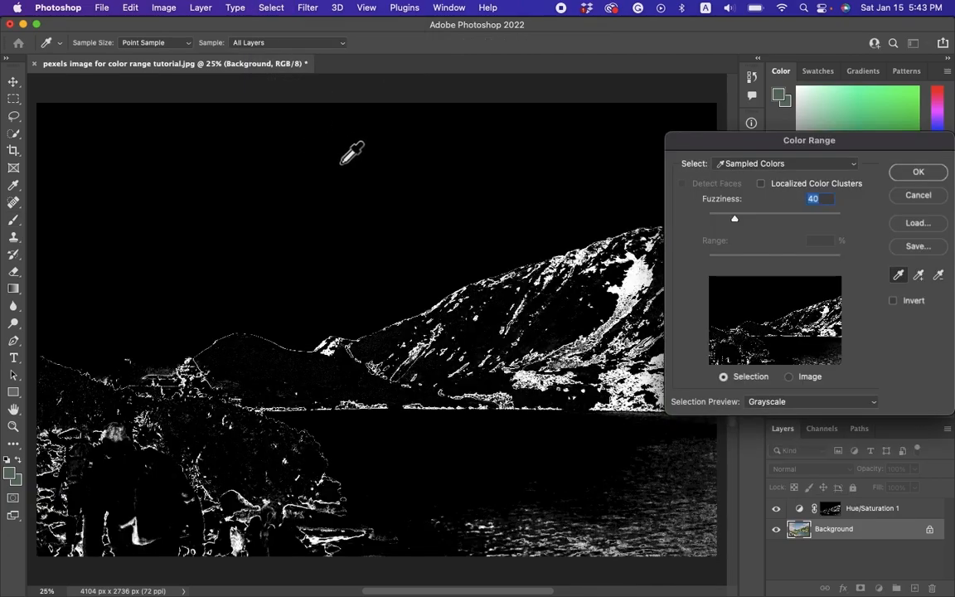
left_click(356, 172)
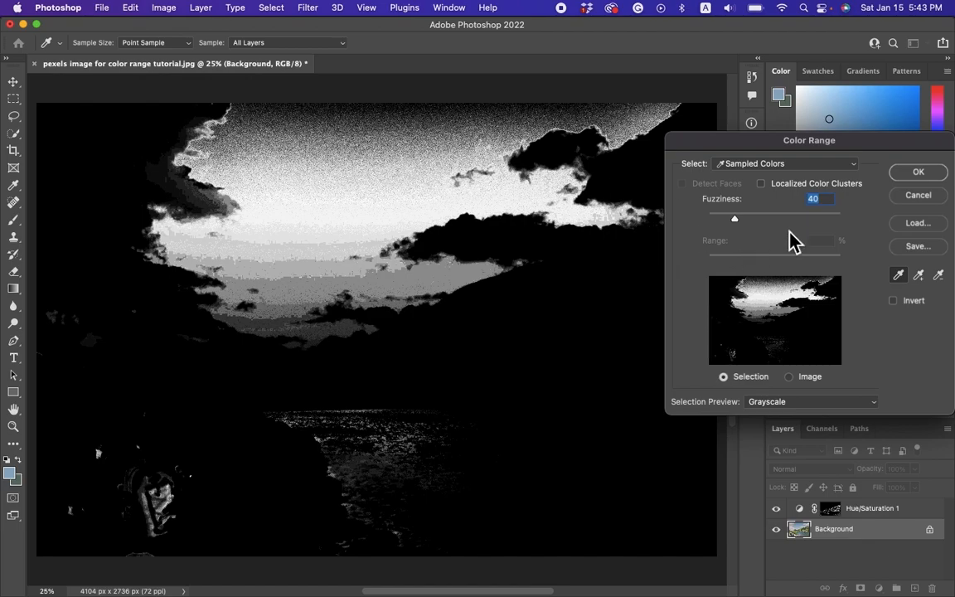
mouse_move(737, 223)
left_mouse_down()
mouse_move(768, 230)
mouse_move(762, 220)
mouse_move(737, 220)
left_mouse_up()
left_click(920, 178)
key("b")
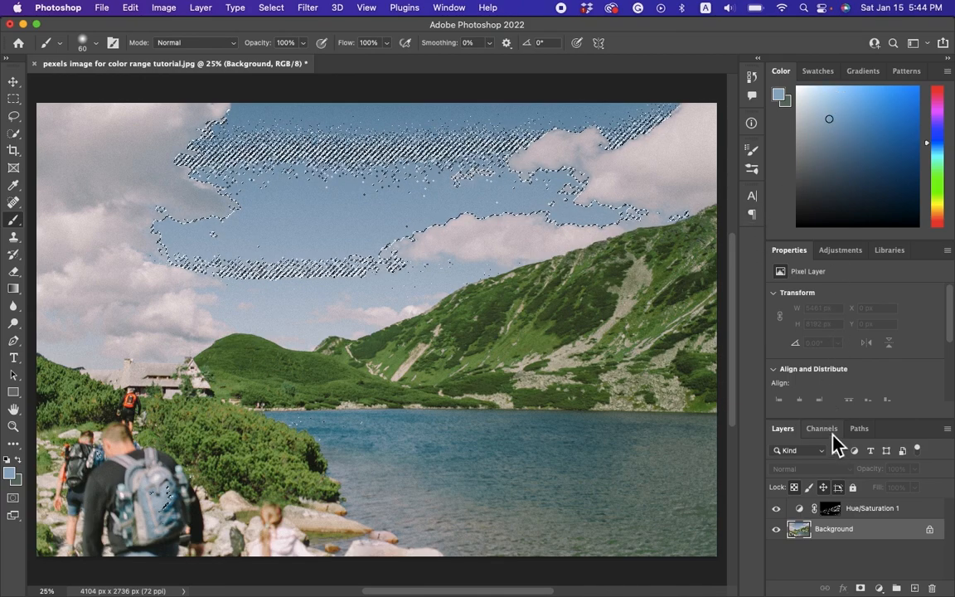
Step: Add a Hue/Saturation adjustment layer for the sky selection with Hue -25, Saturation +25 and Lightness -11
left_click(836, 255)
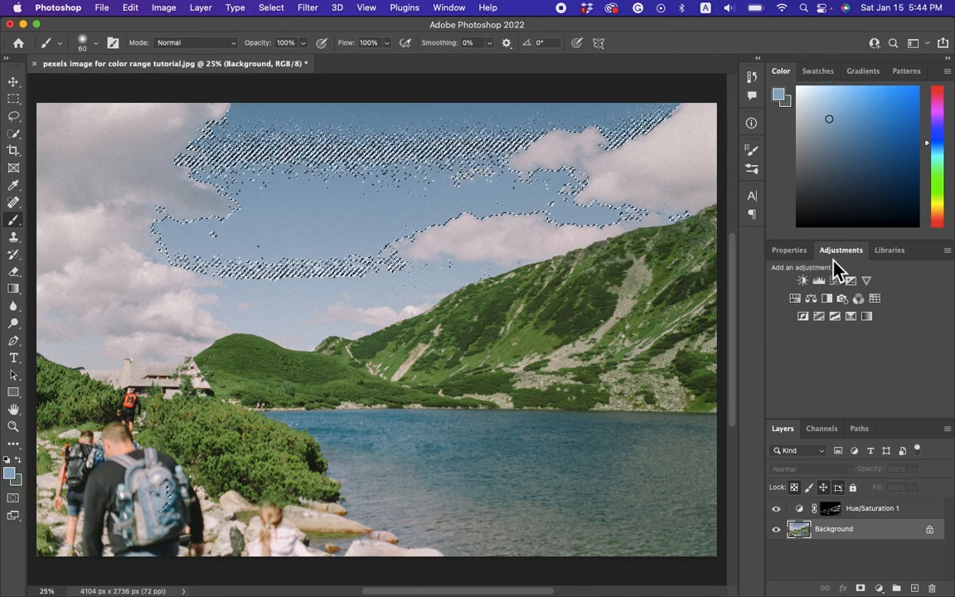
left_click(794, 299)
left_click(858, 347)
mouse_move(859, 348)
left_mouse_down()
mouse_move(869, 347)
mouse_move(842, 353)
left_mouse_up()
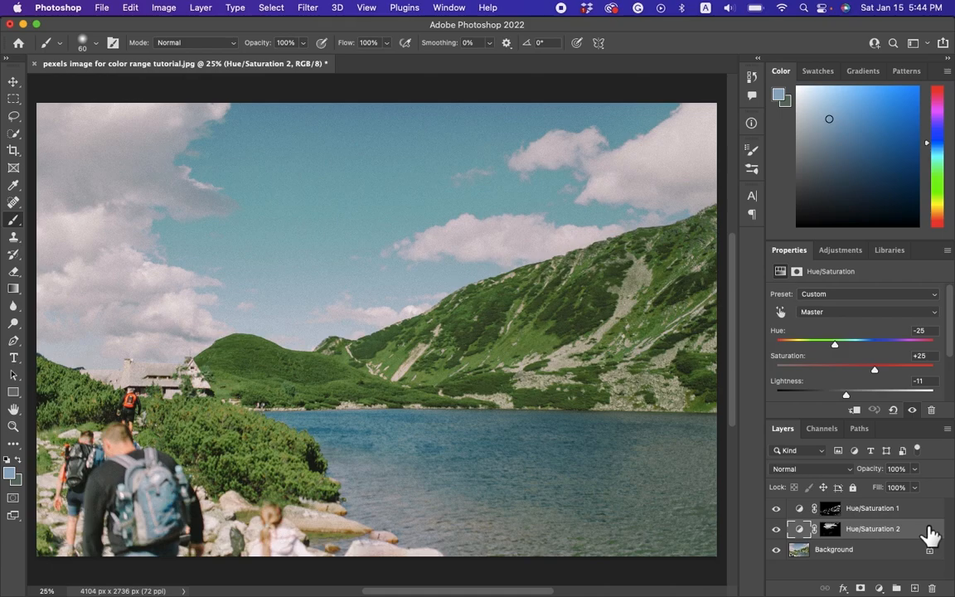
Step: Compare the image with and without the sky adjustment, and change its Hue to +178
left_click(782, 534)
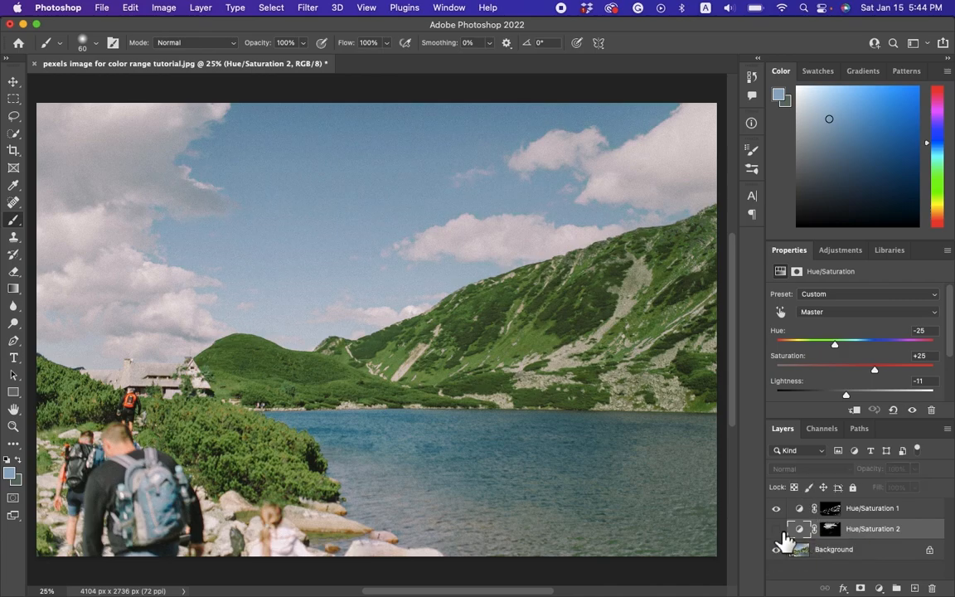
left_click(776, 529)
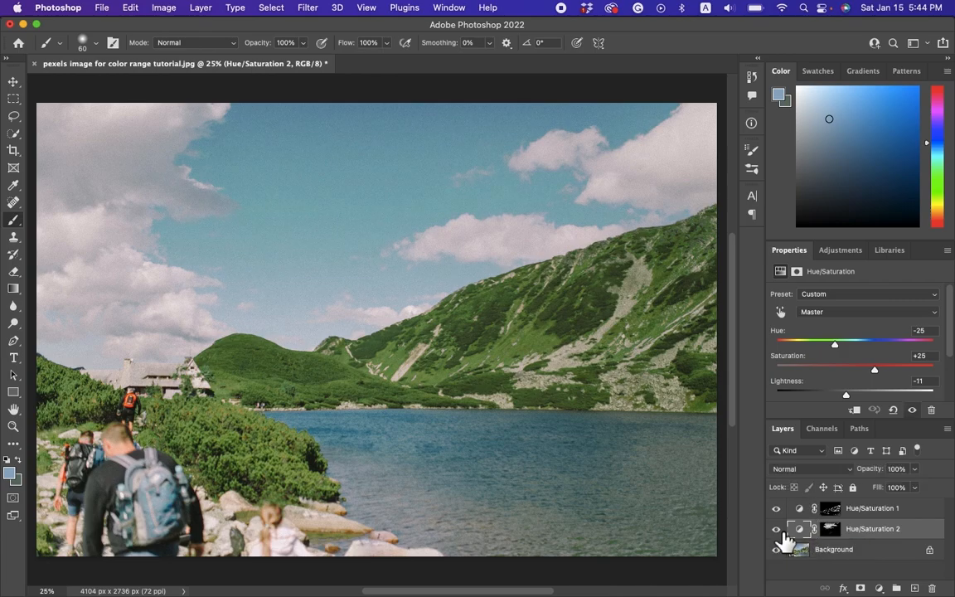
left_click(777, 529)
left_click(780, 530)
left_click_drag(837, 348, 940, 359)
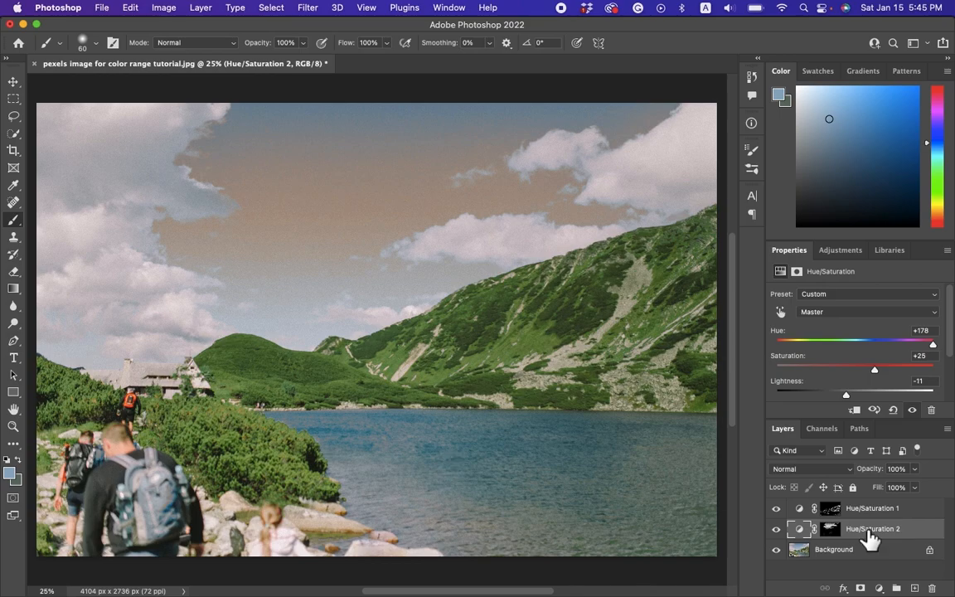
Step: Select the sky adjustment's layer mask and set the background color to ba2a2a
left_click(834, 532)
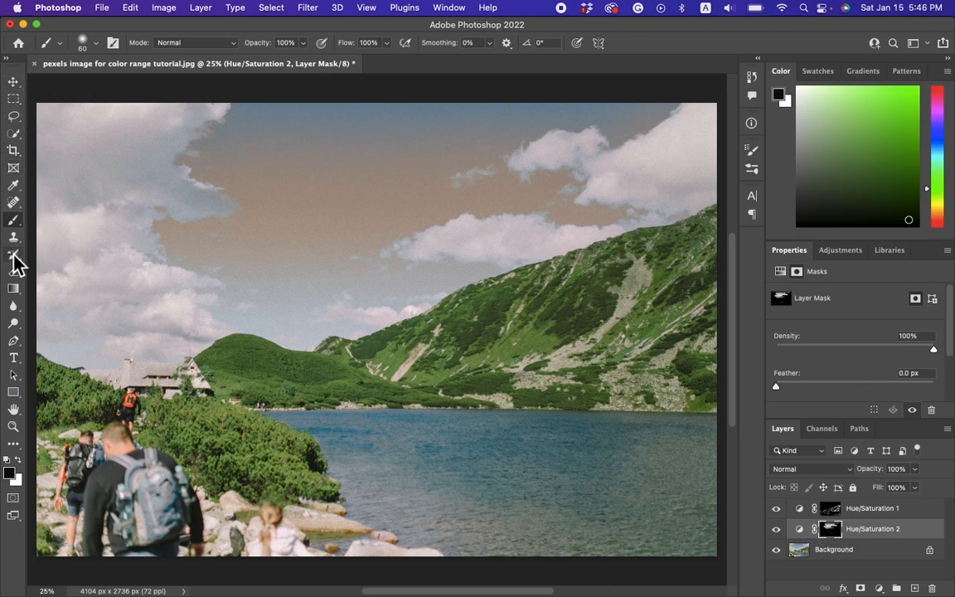
left_click(16, 479)
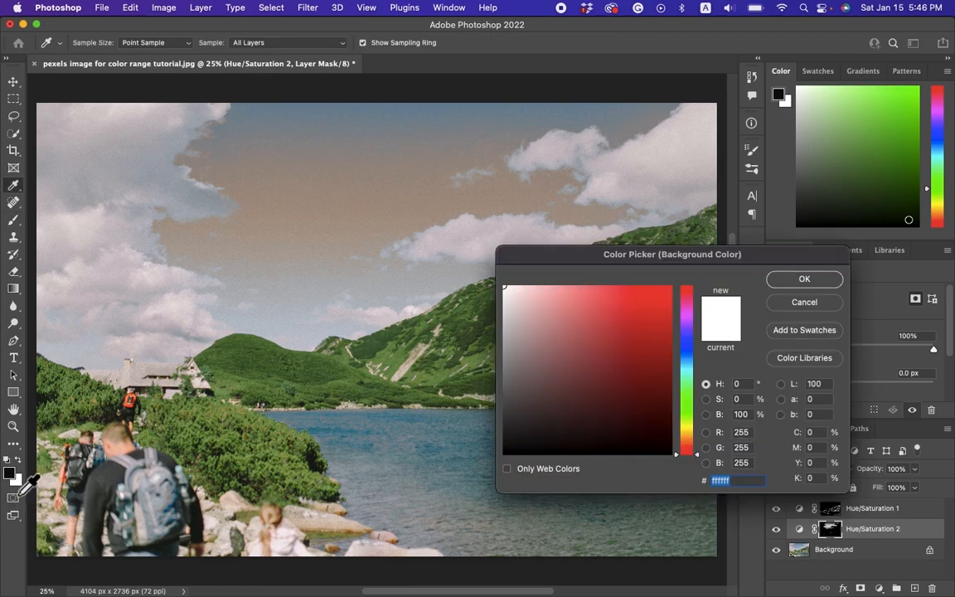
left_click(631, 329)
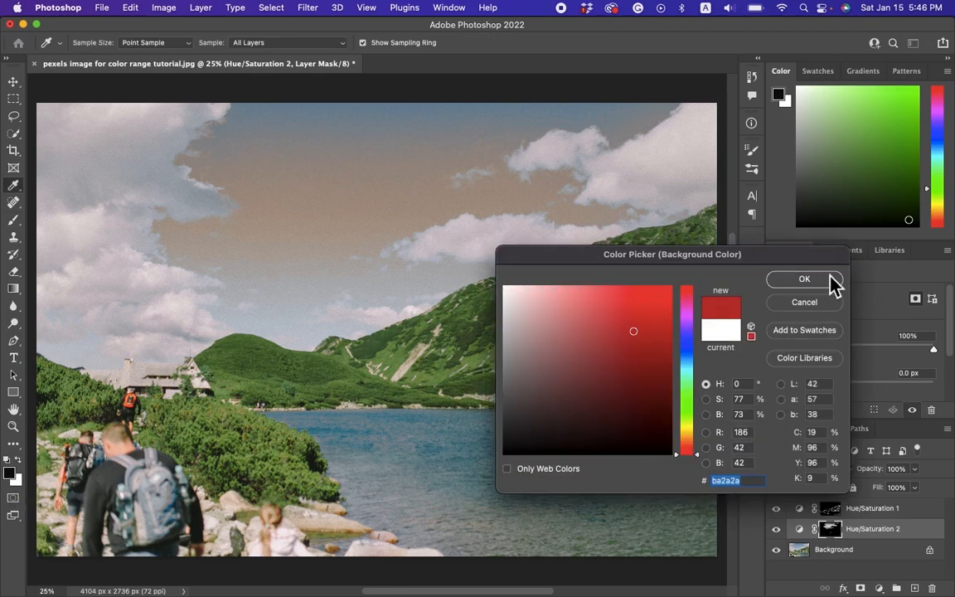
left_click(829, 282)
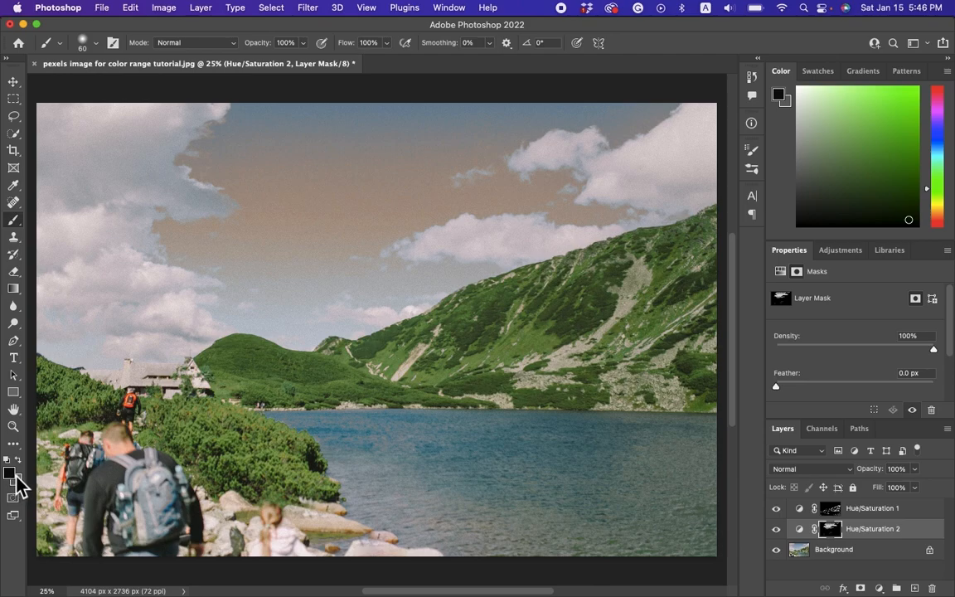
Step: Brush black on the sky adjustment's mask over the water beside the shore bushes, and toggle the layer's visibility to compare
scroll(332, 445, "up", 2)
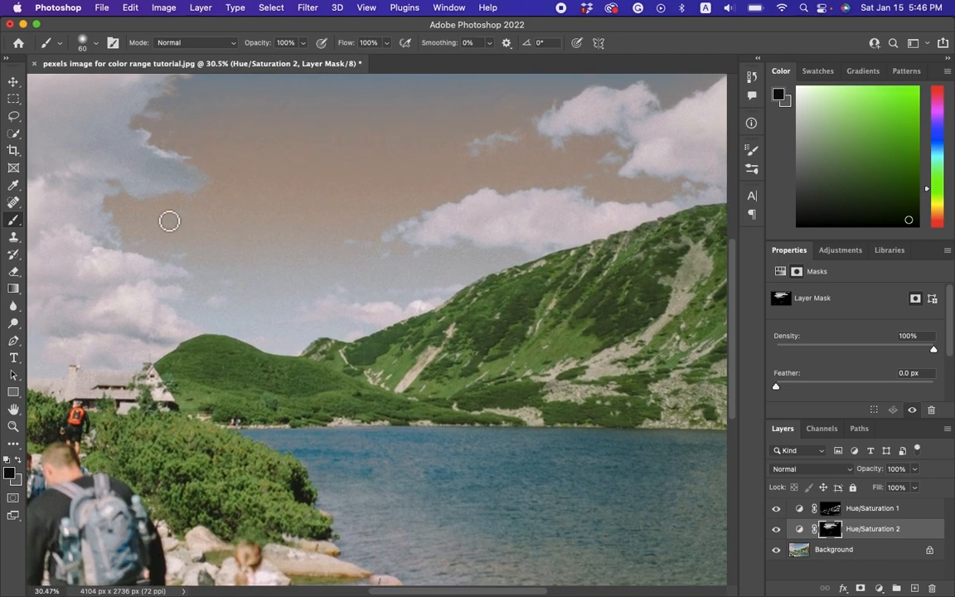
mouse_move(358, 458)
left_mouse_down()
mouse_move(419, 455)
mouse_move(385, 472)
mouse_move(428, 475)
mouse_move(352, 471)
mouse_move(387, 489)
mouse_move(370, 488)
mouse_move(340, 455)
mouse_move(315, 451)
mouse_move(408, 449)
mouse_move(345, 439)
mouse_move(445, 453)
mouse_move(377, 455)
mouse_move(435, 462)
mouse_move(383, 461)
mouse_move(455, 465)
mouse_move(396, 476)
mouse_move(416, 484)
mouse_move(304, 447)
mouse_move(441, 442)
mouse_move(498, 454)
mouse_move(509, 451)
mouse_move(457, 435)
mouse_move(560, 435)
mouse_move(381, 475)
mouse_move(376, 506)
mouse_move(328, 485)
mouse_move(371, 527)
mouse_move(387, 490)
mouse_move(393, 496)
mouse_move(379, 507)
mouse_move(419, 520)
mouse_move(371, 511)
mouse_move(423, 529)
mouse_move(350, 475)
left_mouse_up()
scroll(346, 479, "down", 1)
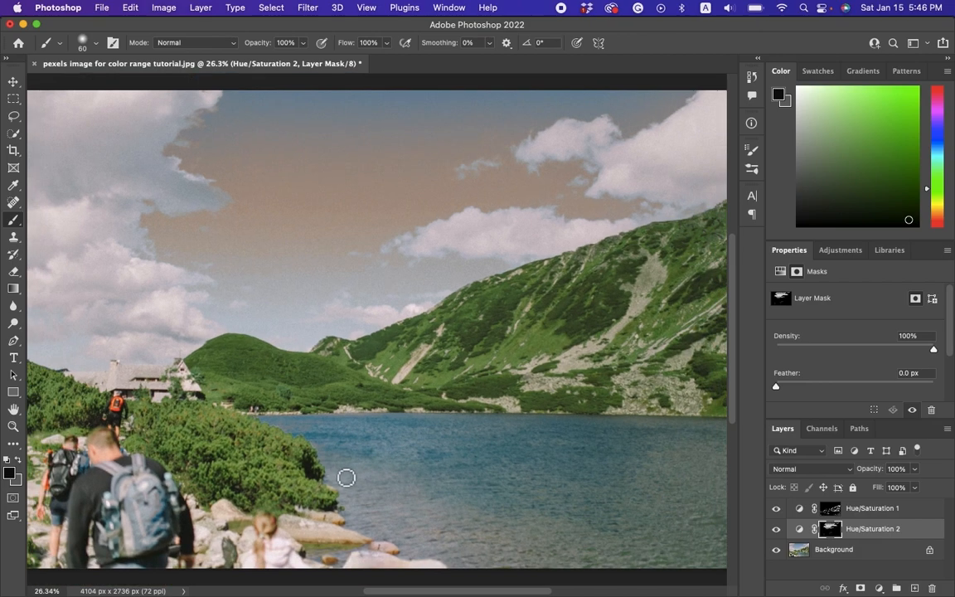
scroll(346, 478, "down", 2)
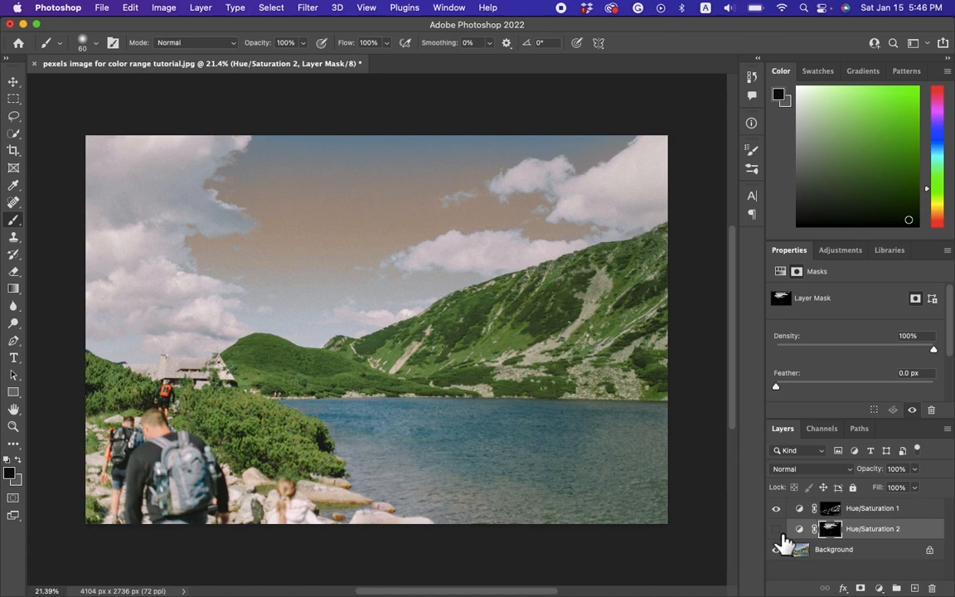
left_click(777, 529)
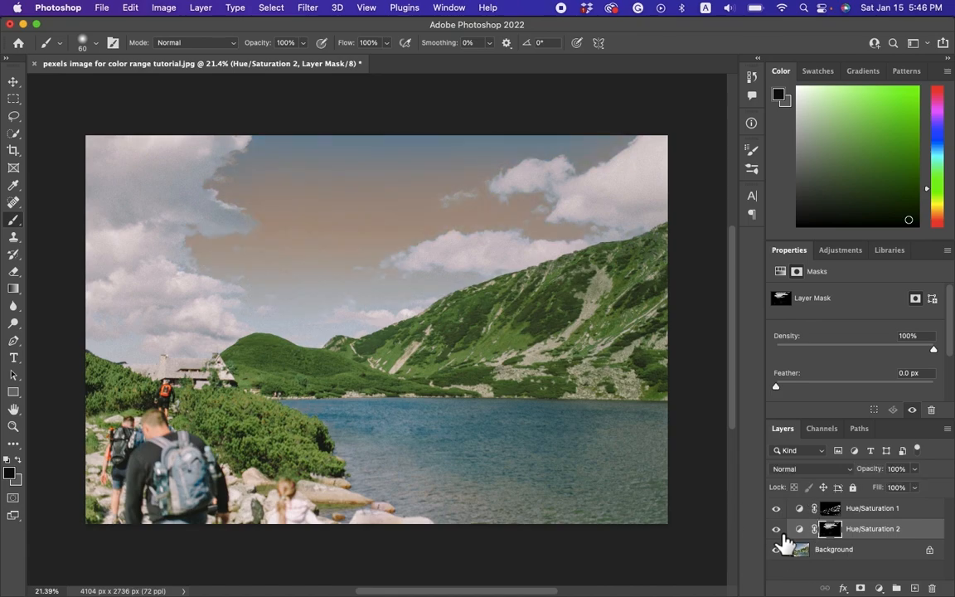